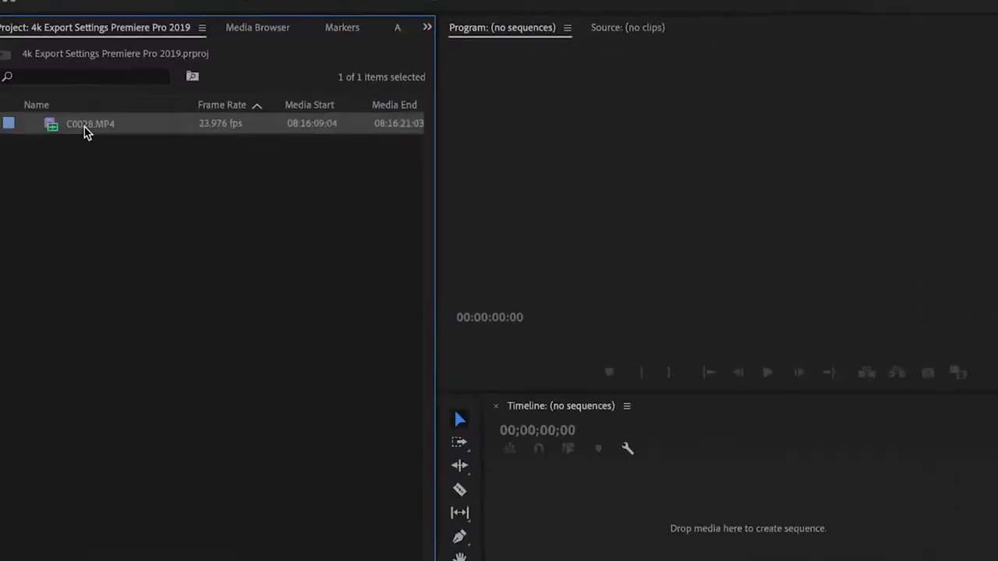
- Create a C0028 sequence from C0028.MP4, then scrub it to the end and back to the start
left_click_drag(86, 131, 582, 508)
left_click_drag(515, 467, 508, 449)
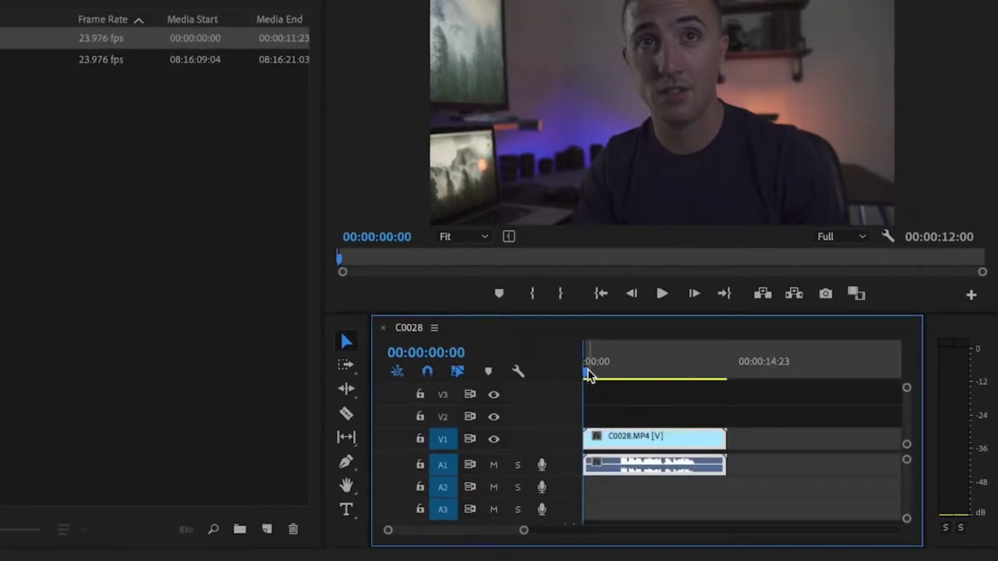
left_click_drag(590, 376, 725, 381)
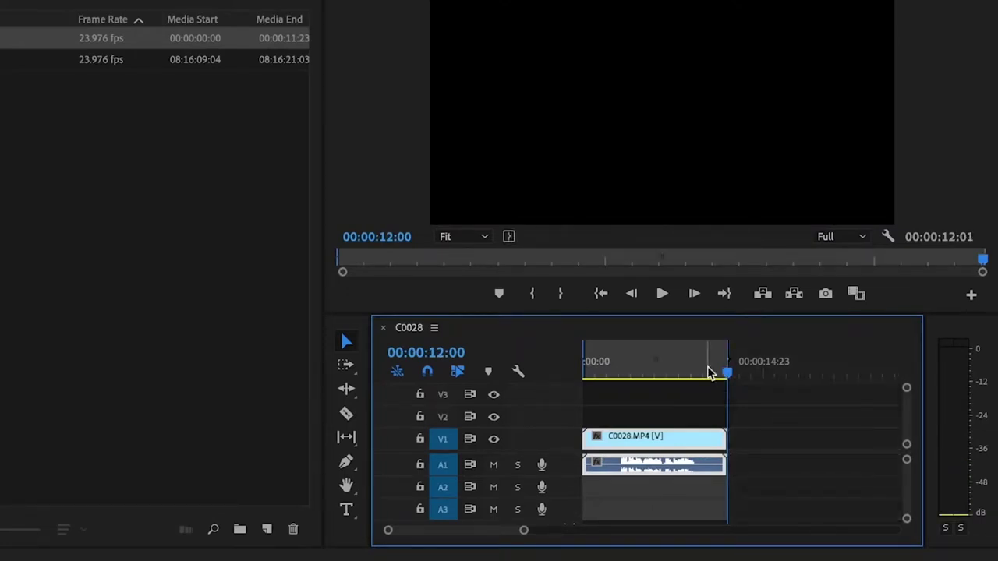
mouse_move(764, 398)
left_mouse_down()
mouse_move(603, 402)
mouse_move(684, 402)
left_mouse_up()
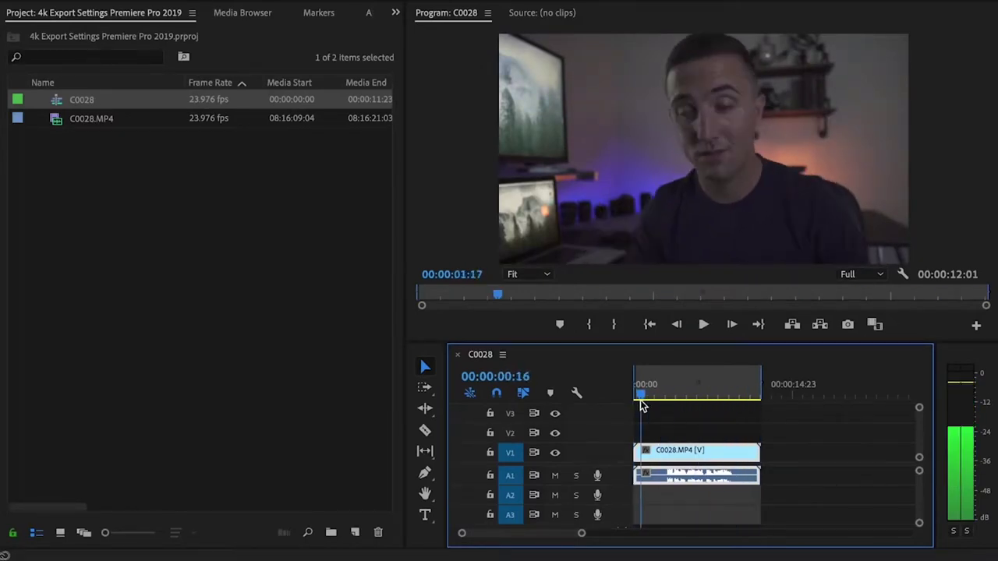
left_click_drag(683, 402, 636, 401)
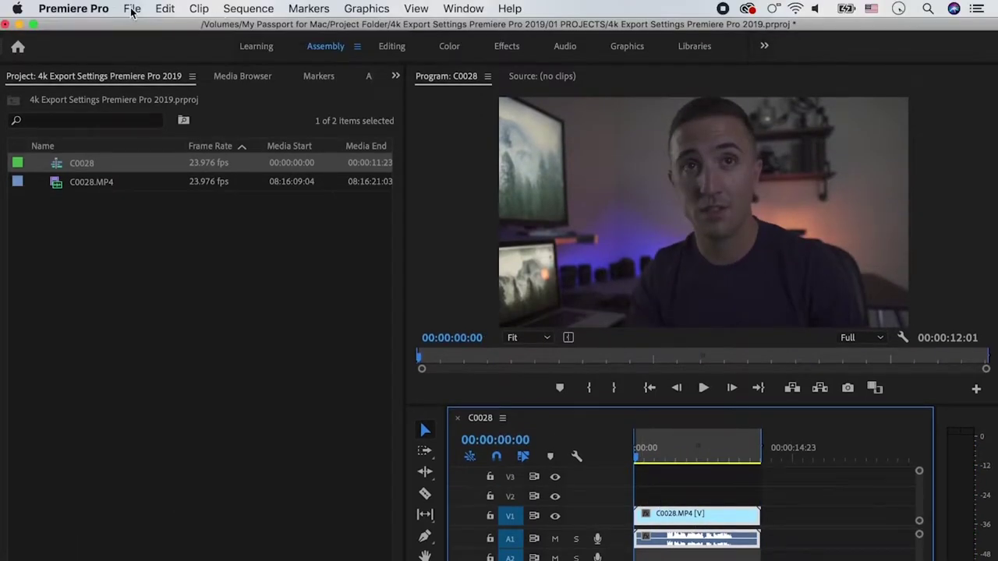
- Open Export Settings for sequence C0028 and change the H.264 preset to Custom
left_click(131, 9)
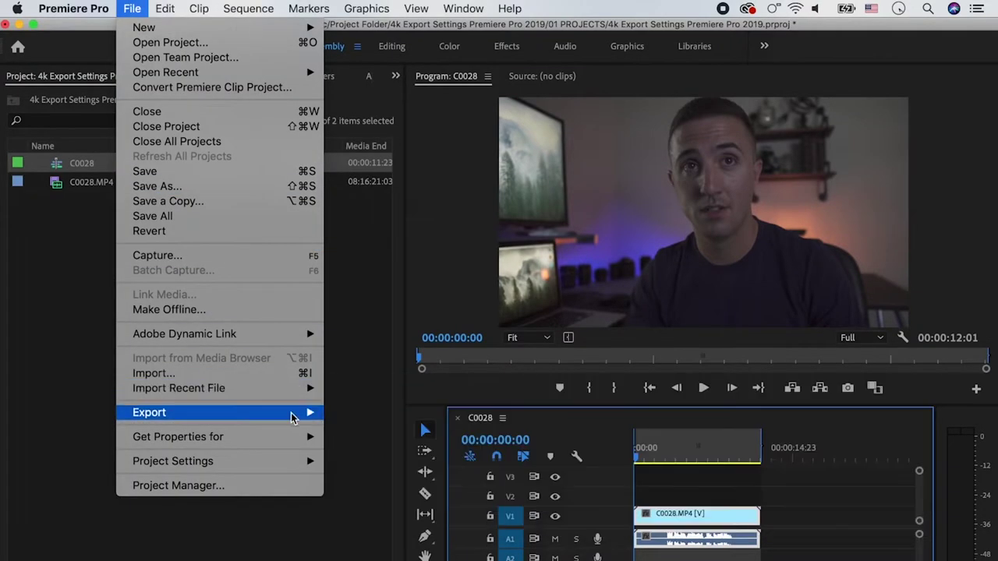
mouse_move(218, 412)
left_click(350, 414)
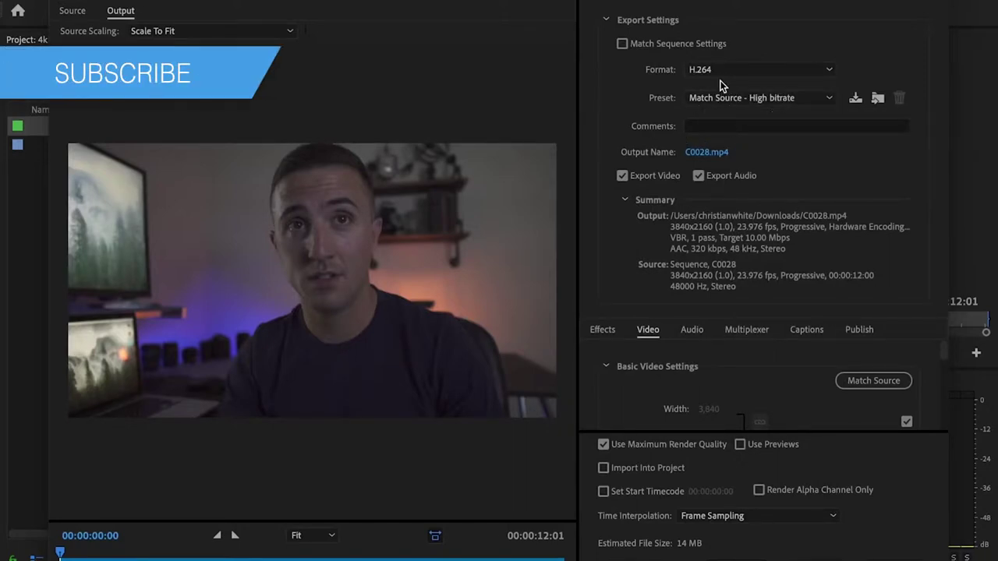
left_click(735, 100)
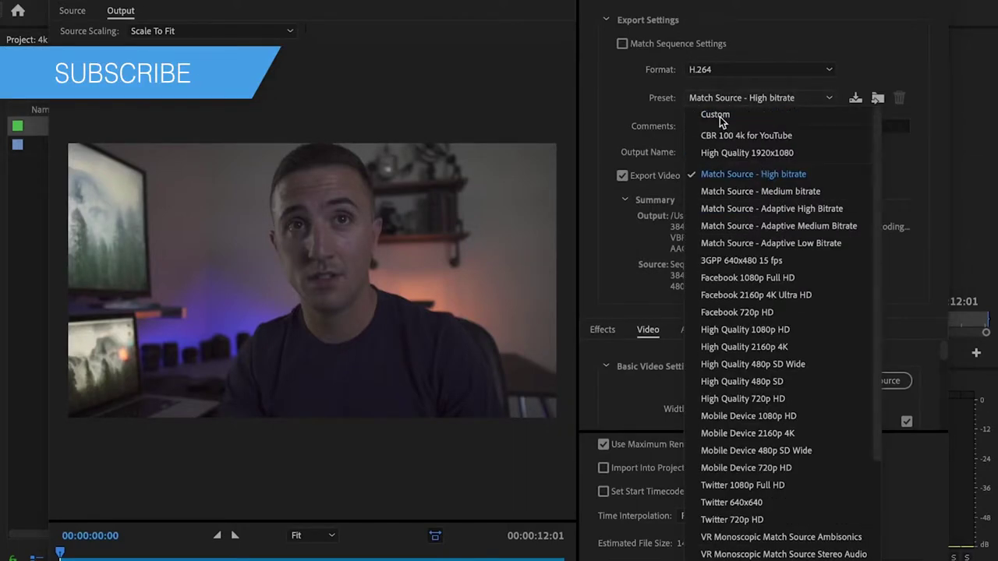
left_click(719, 116)
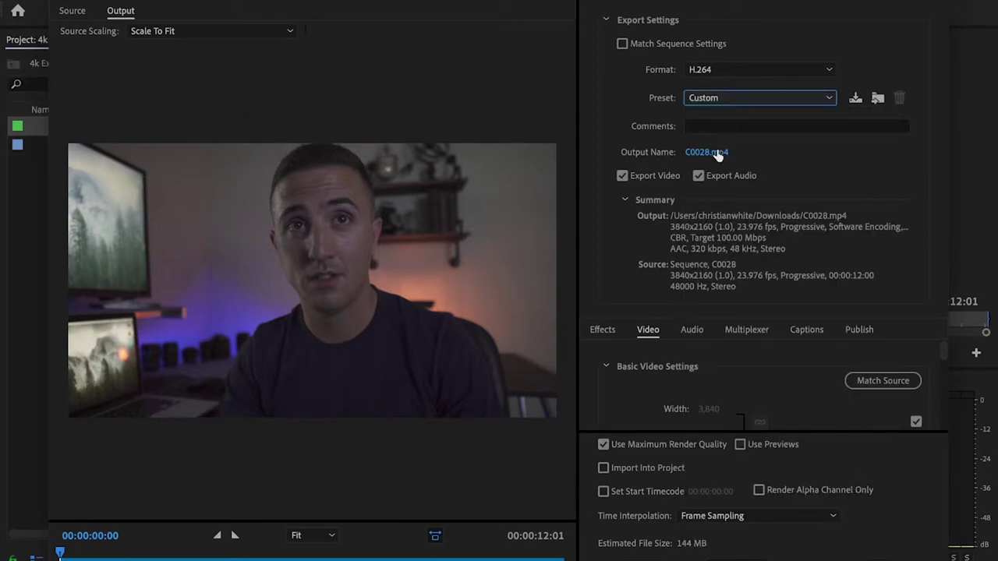
left_click(718, 152)
- Set the export output name to test1.mp4 in the Downloads folder
left_click(718, 154)
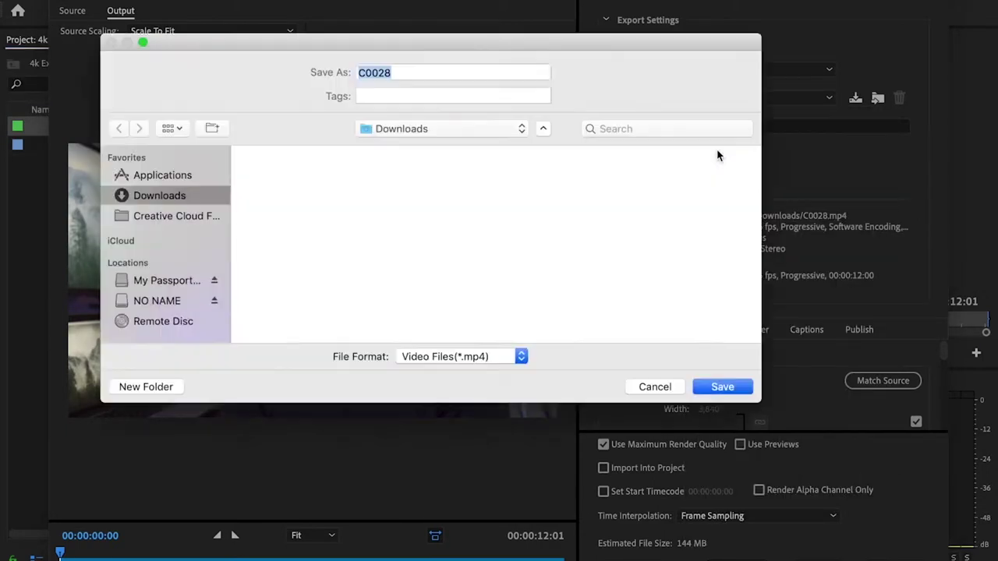
type("te")
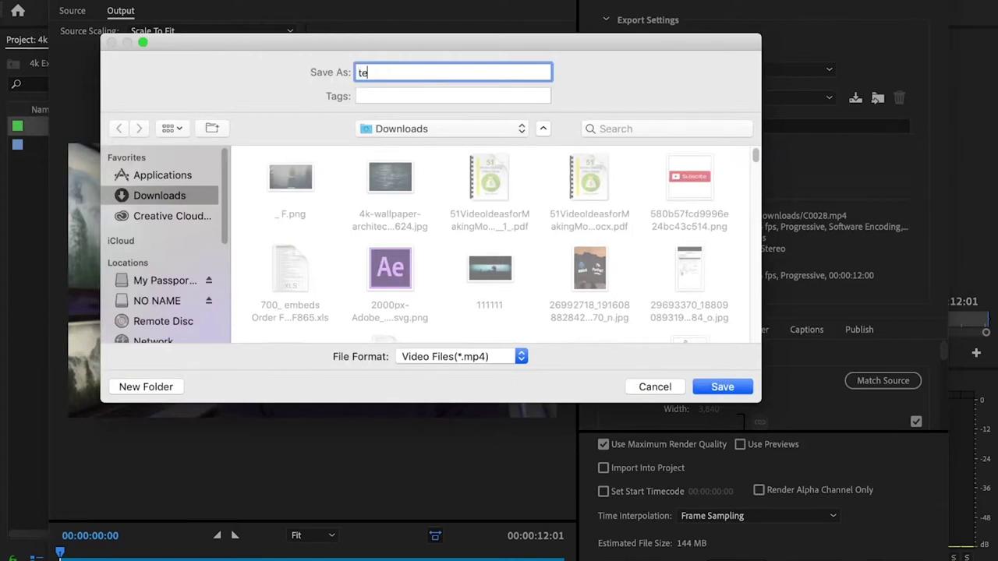
type("st1")
left_click(730, 388)
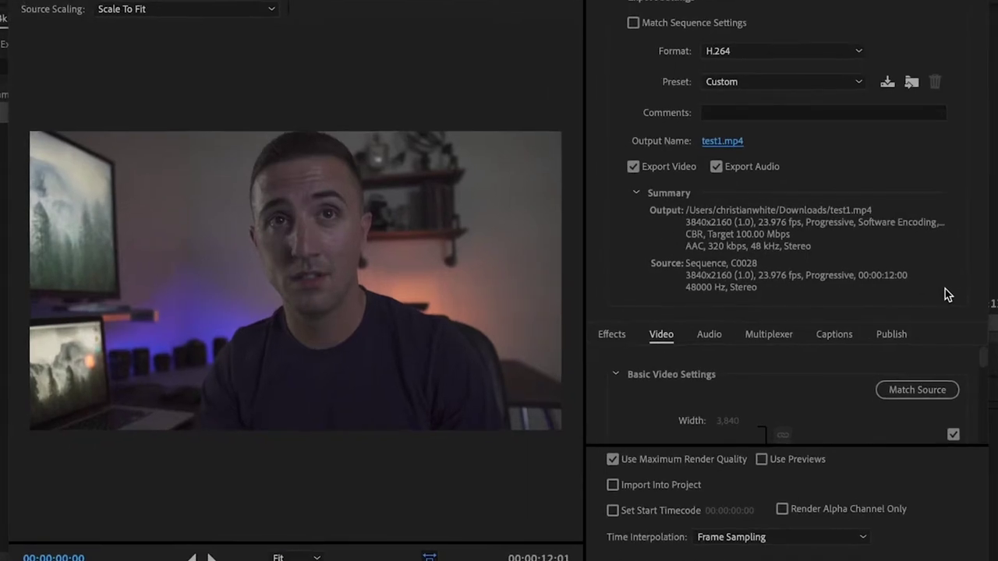
- Turn off frame-rate matching to the source and keep the frame rate at 23.976 fps
scroll(961, 367, "down", 1)
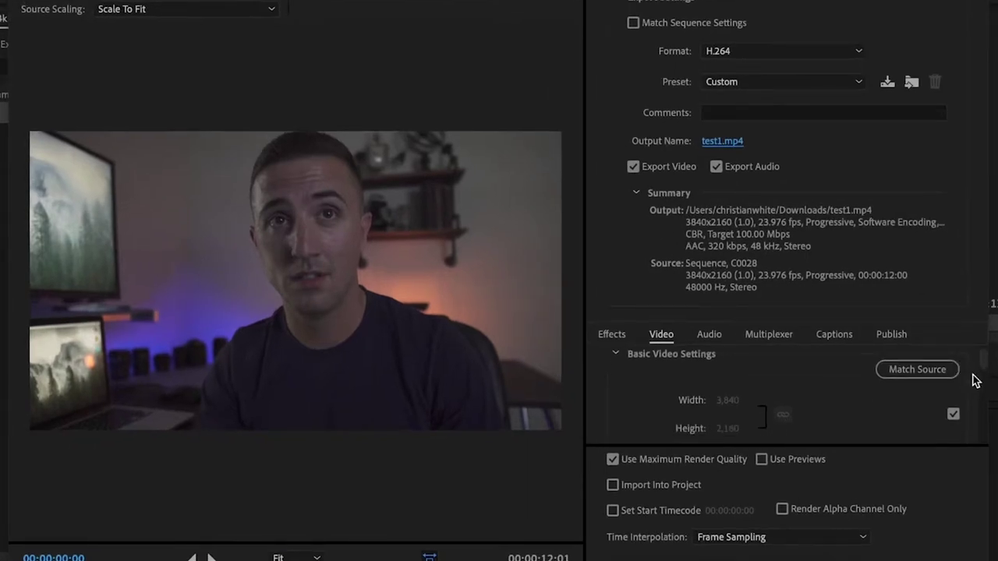
scroll(977, 381, "down", 2)
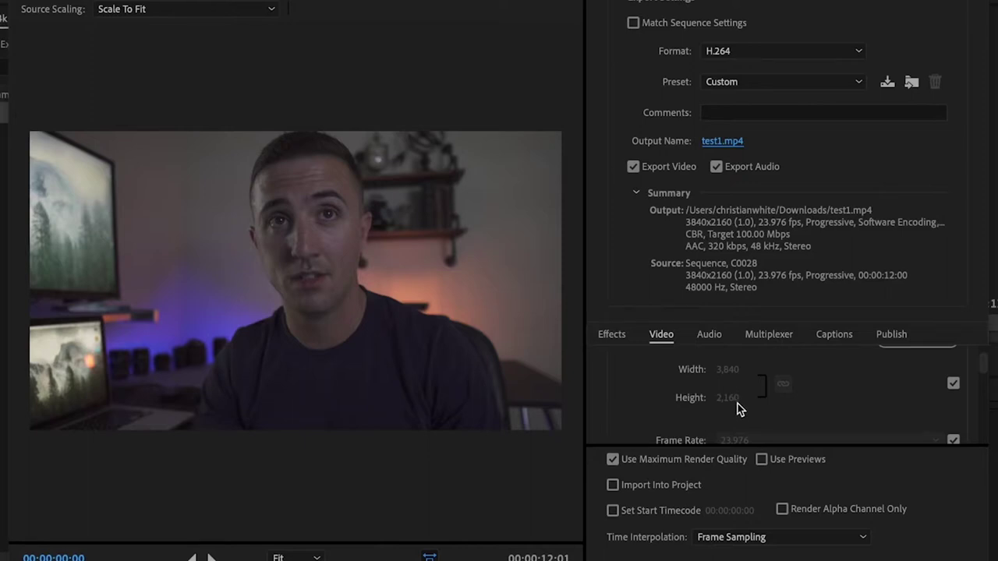
scroll(907, 390, "down", 2)
scroll(936, 390, "down", 1)
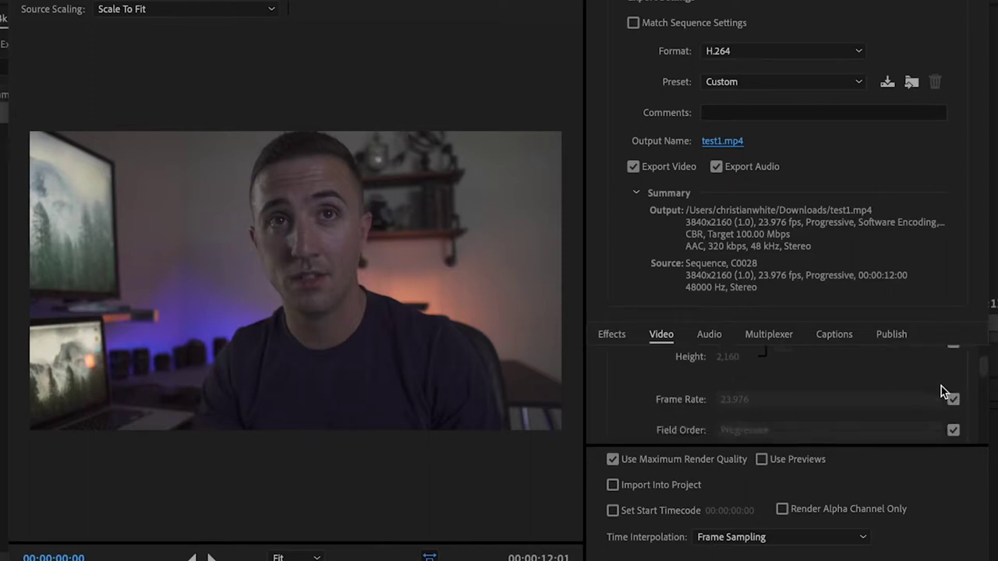
scroll(964, 402, "down", 1)
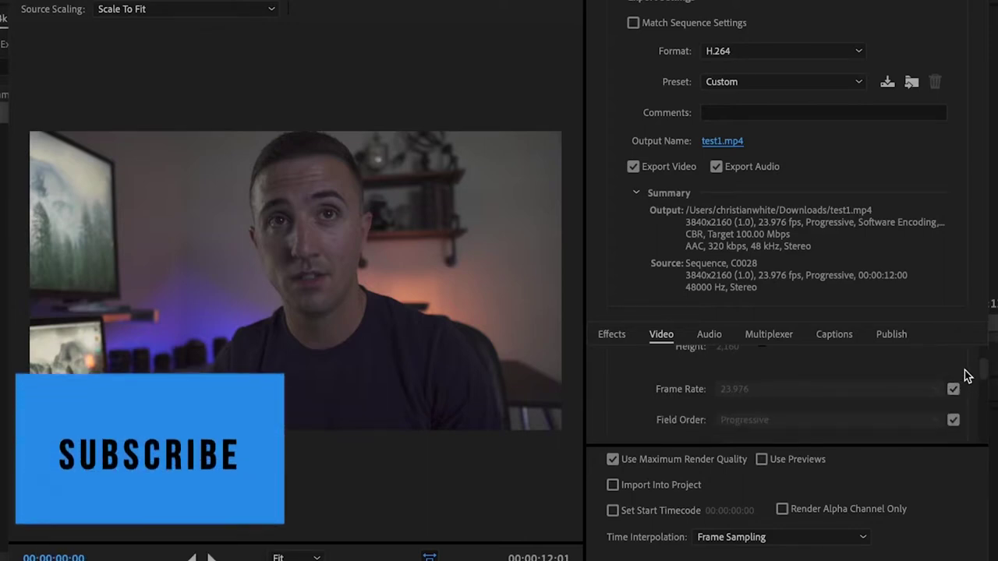
left_click(953, 390)
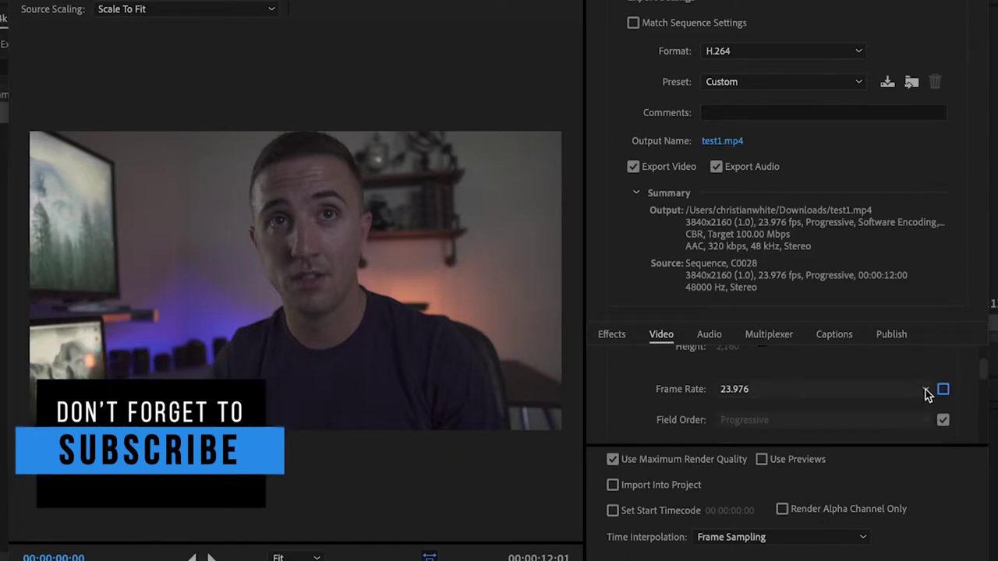
left_click(928, 390)
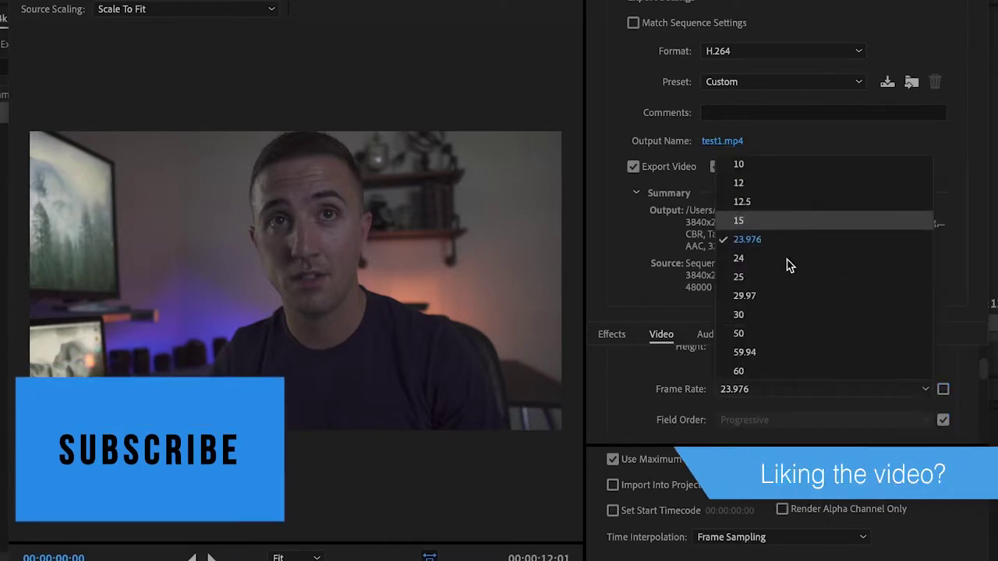
left_click(694, 343)
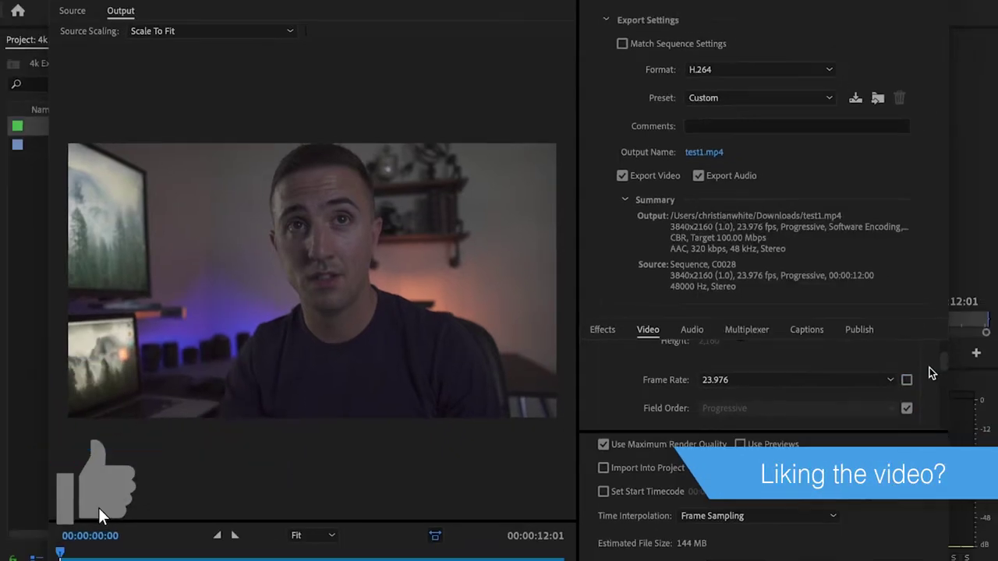
scroll(930, 367, "down", 1)
scroll(929, 368, "down", 1)
scroll(929, 368, "down", 1)
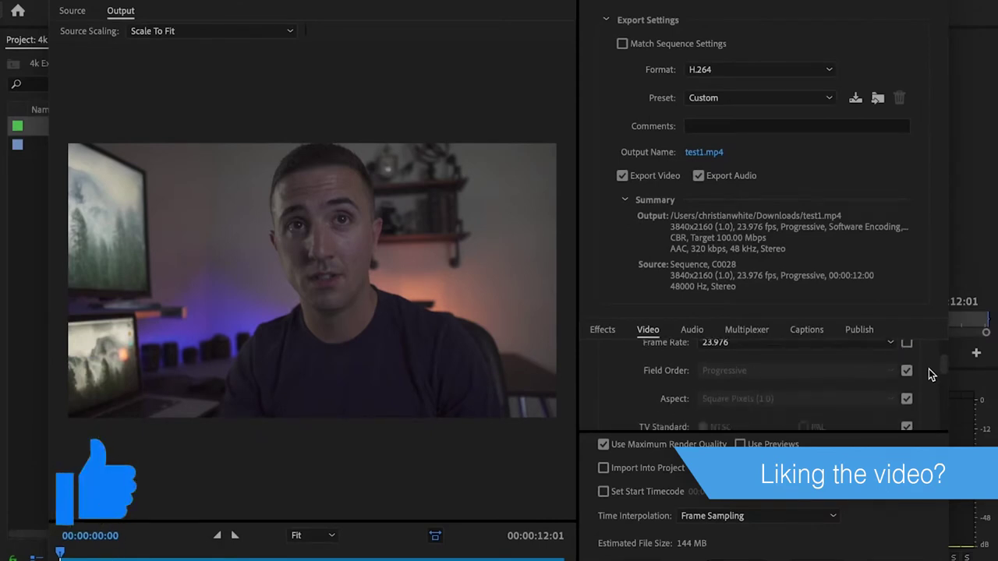
scroll(930, 372, "down", 1)
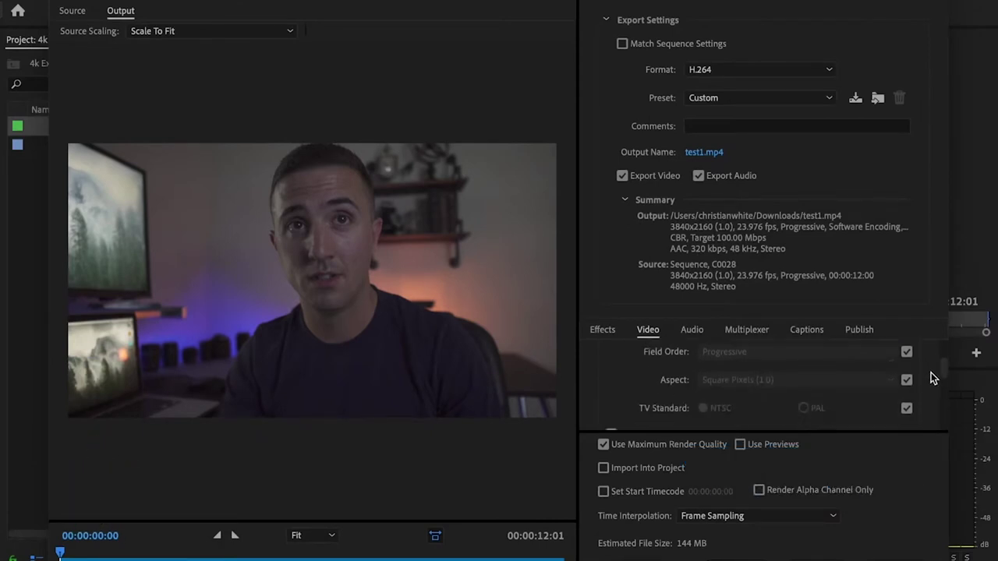
scroll(932, 369, "down", 2)
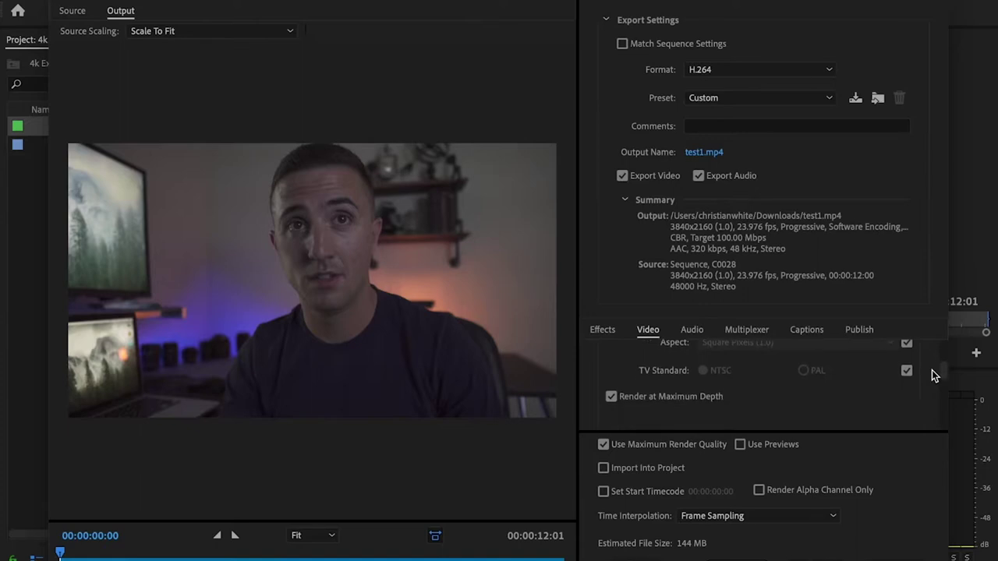
scroll(932, 369, "down", 1)
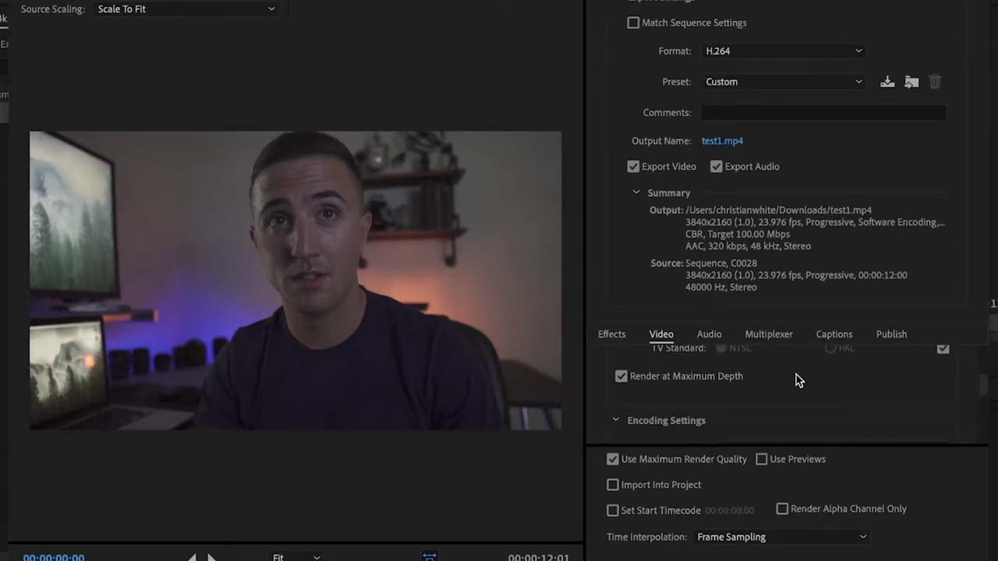
scroll(965, 402, "down", 2)
scroll(973, 401, "down", 1)
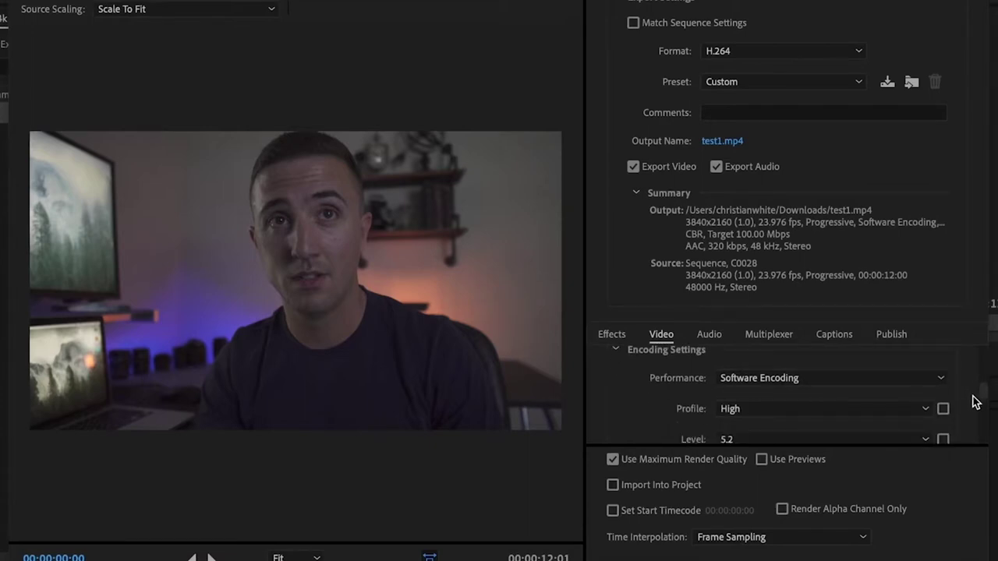
scroll(977, 402, "down", 1)
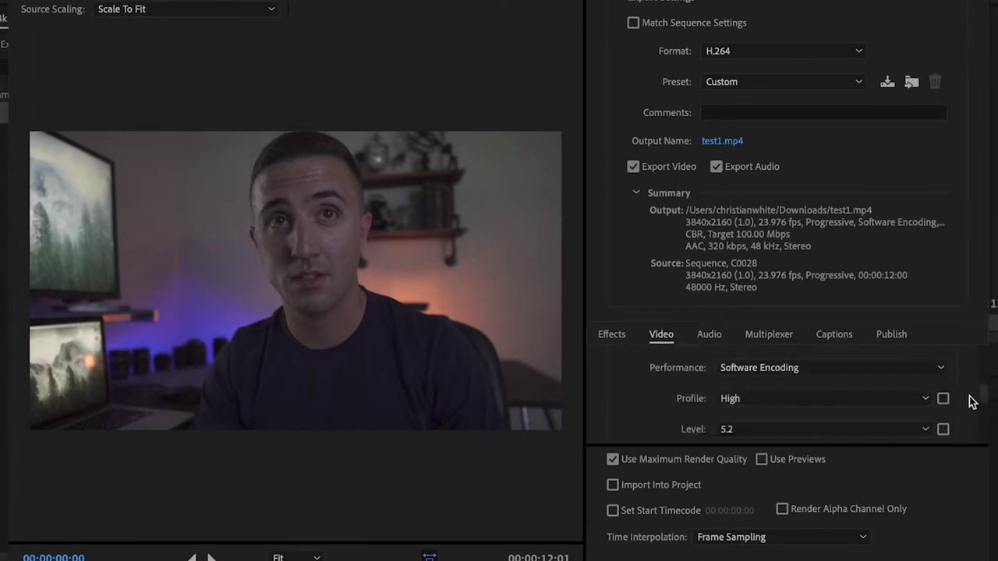
scroll(971, 403, "down", 3)
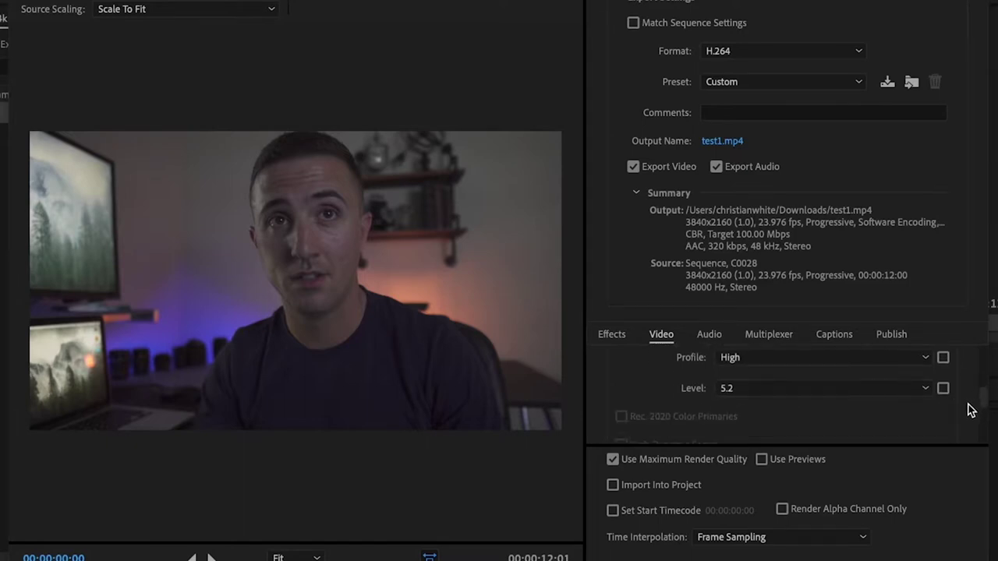
scroll(971, 409, "down", 2)
scroll(971, 410, "down", 2)
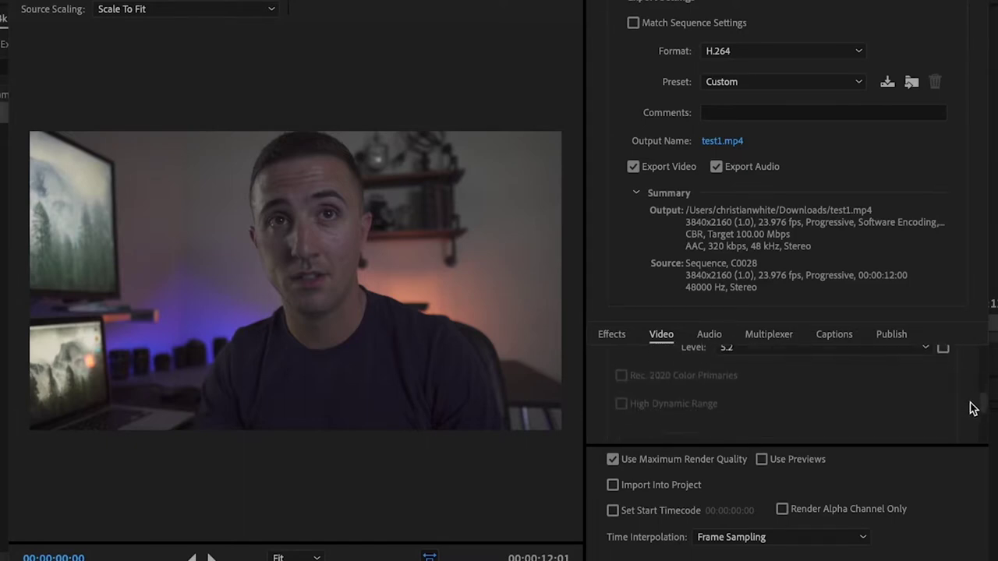
scroll(935, 397, "down", 2)
scroll(932, 392, "down", 2)
scroll(937, 393, "down", 1)
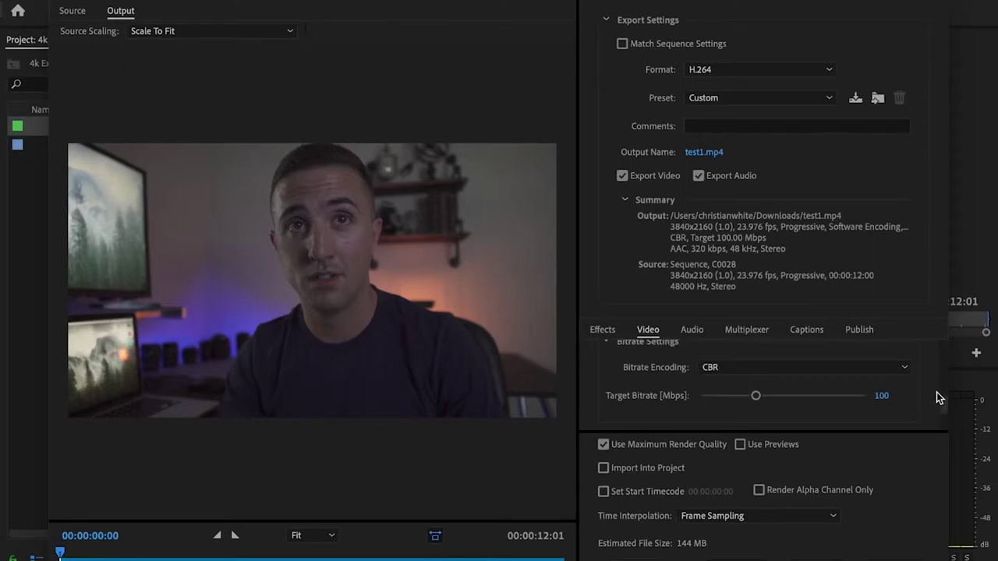
left_click(902, 368)
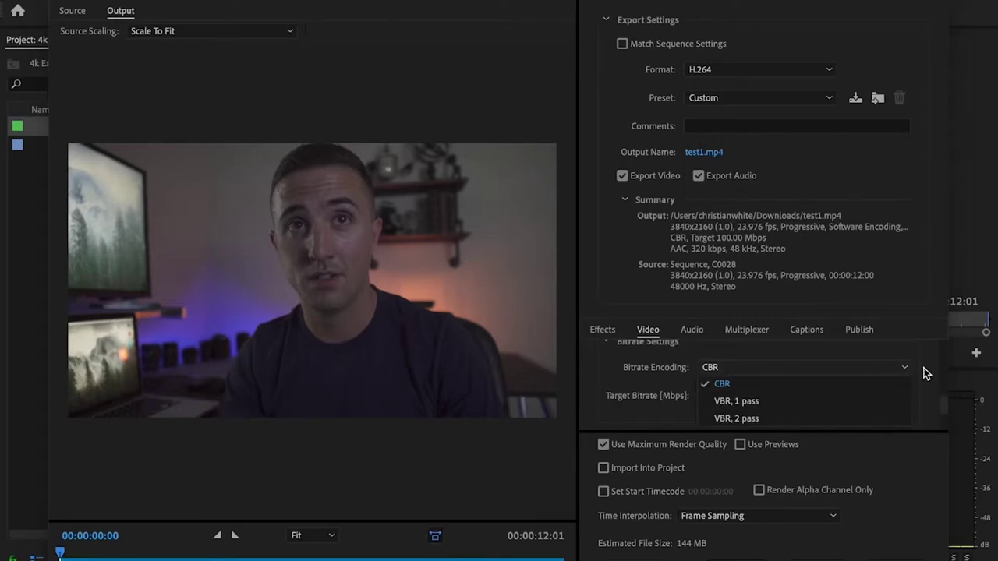
left_click(925, 373)
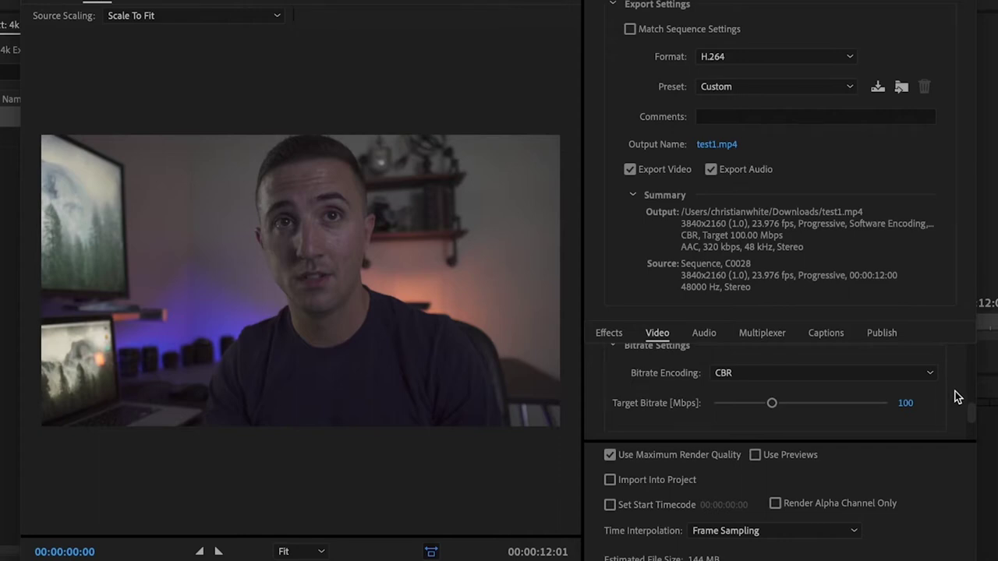
scroll(957, 393, "down", 2)
scroll(958, 398, "down", 2)
scroll(958, 401, "down", 2)
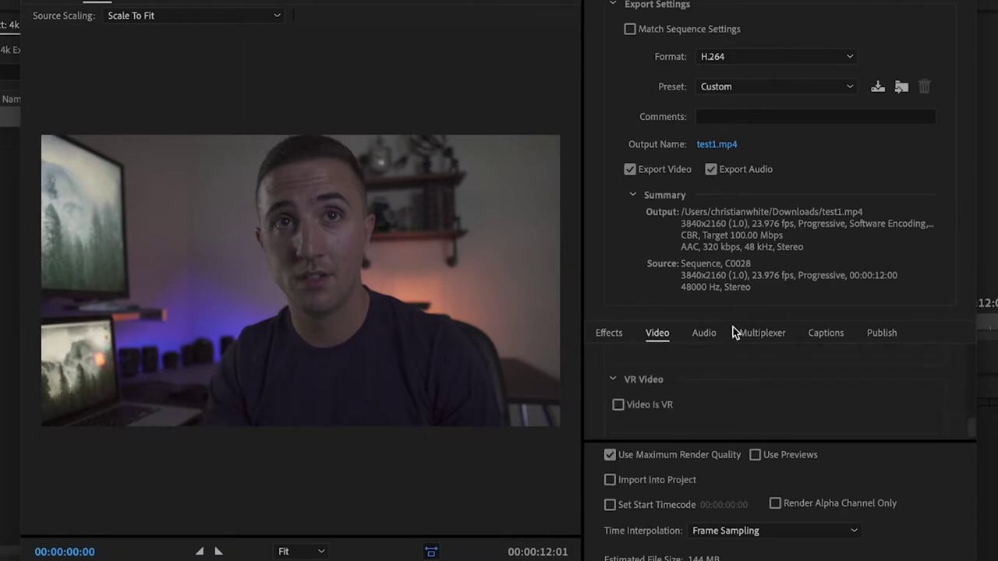
- In the Audio settings, keep AAC audio quality at High with a 320 kbps bitrate
left_click(711, 336)
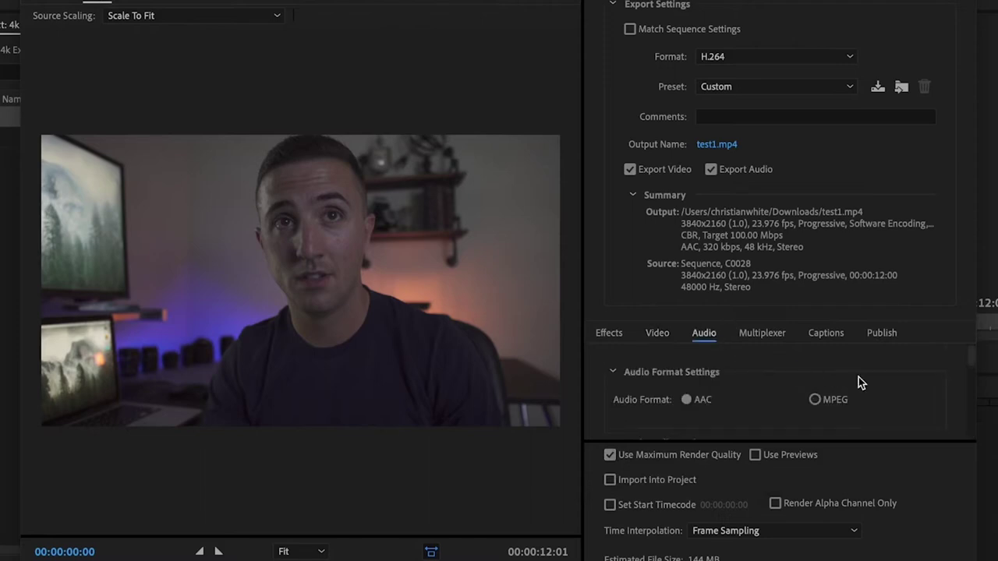
scroll(859, 382, "down", 1)
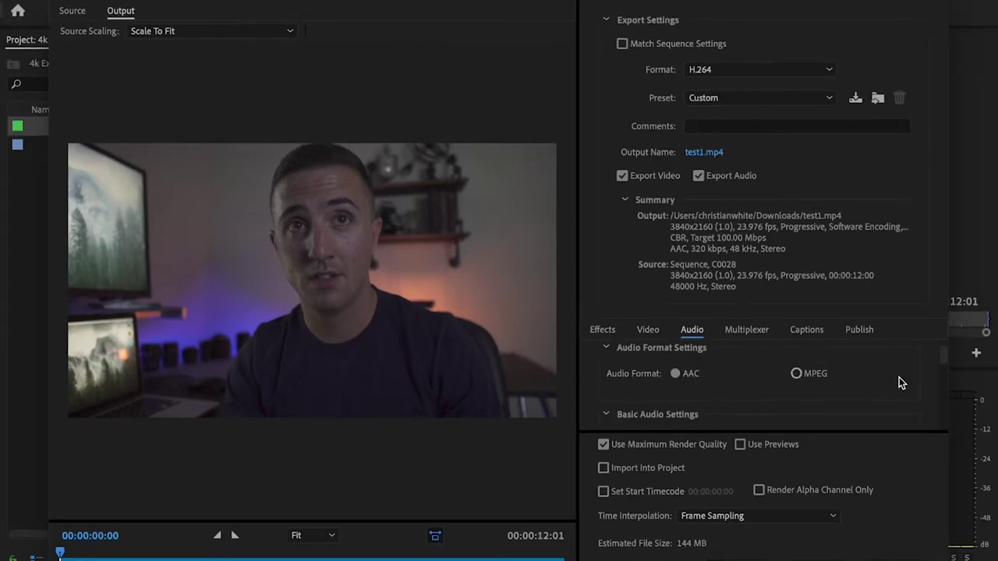
scroll(902, 378, "down", 2)
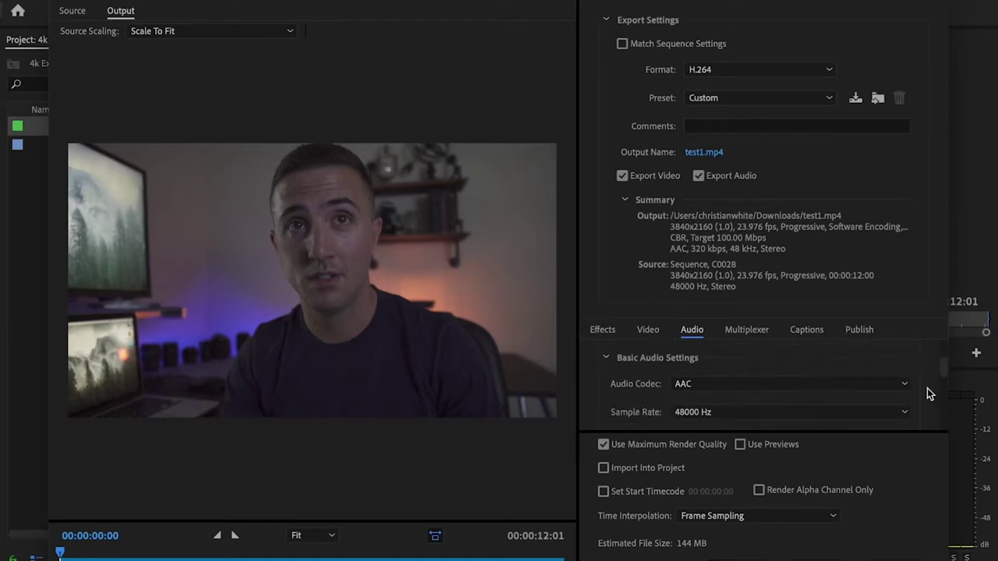
scroll(927, 393, "down", 1)
scroll(927, 388, "down", 1)
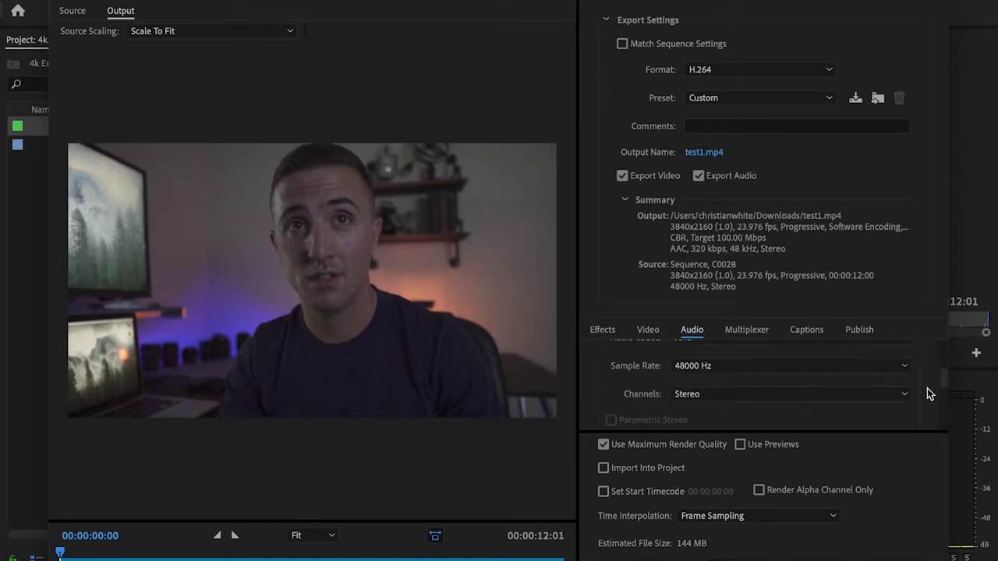
scroll(927, 388, "down", 1)
scroll(928, 389, "down", 1)
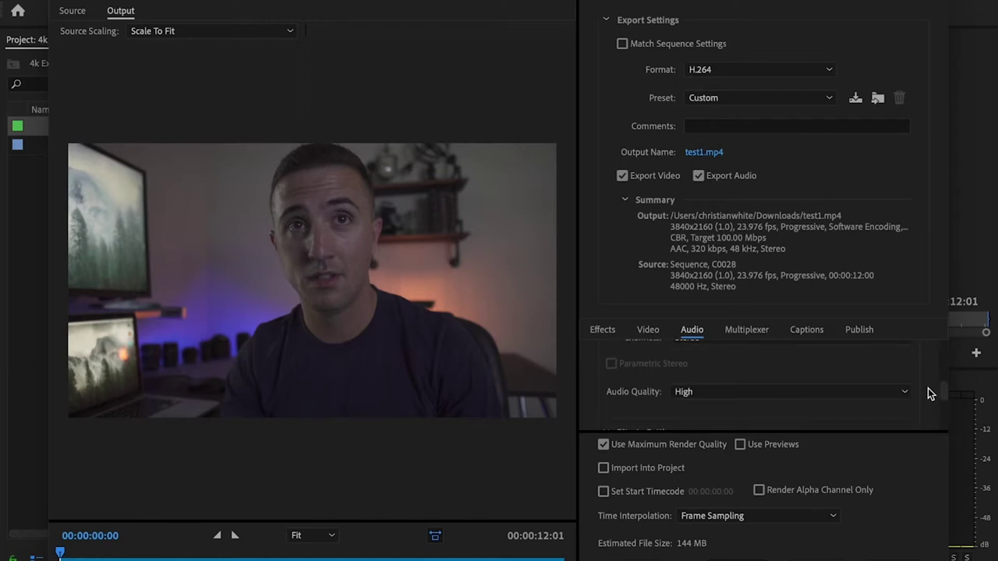
scroll(928, 388, "down", 1)
left_click(903, 374)
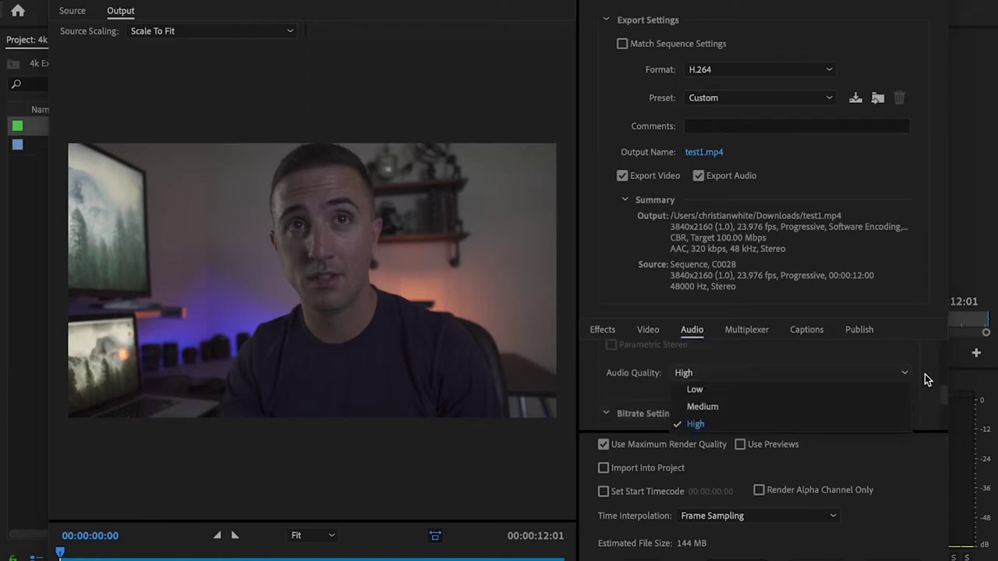
left_click(925, 374)
scroll(927, 374, "down", 3)
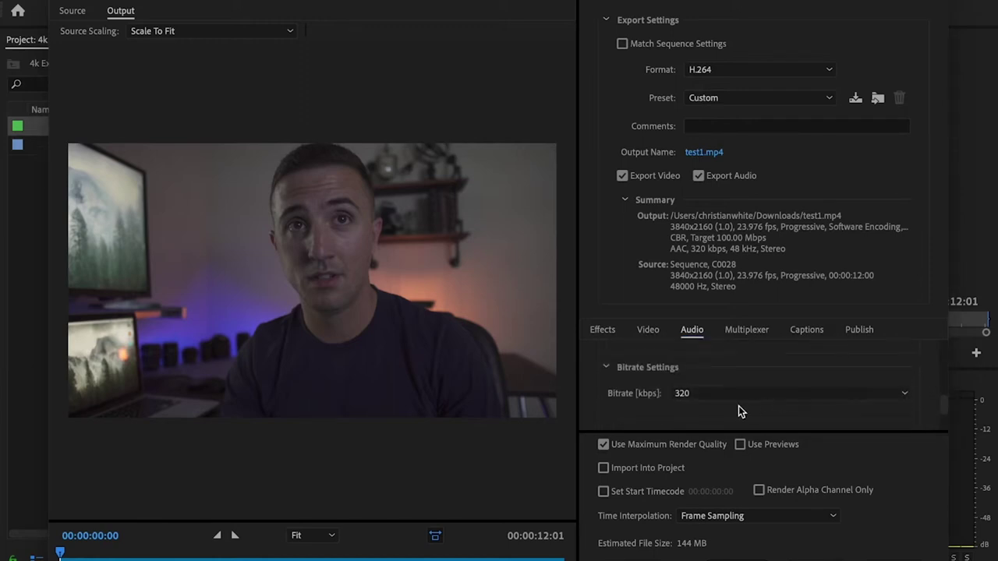
left_click(649, 334)
- Switch the video Bitrate Encoding to VBR, 2 pass
scroll(925, 393, "up", 2)
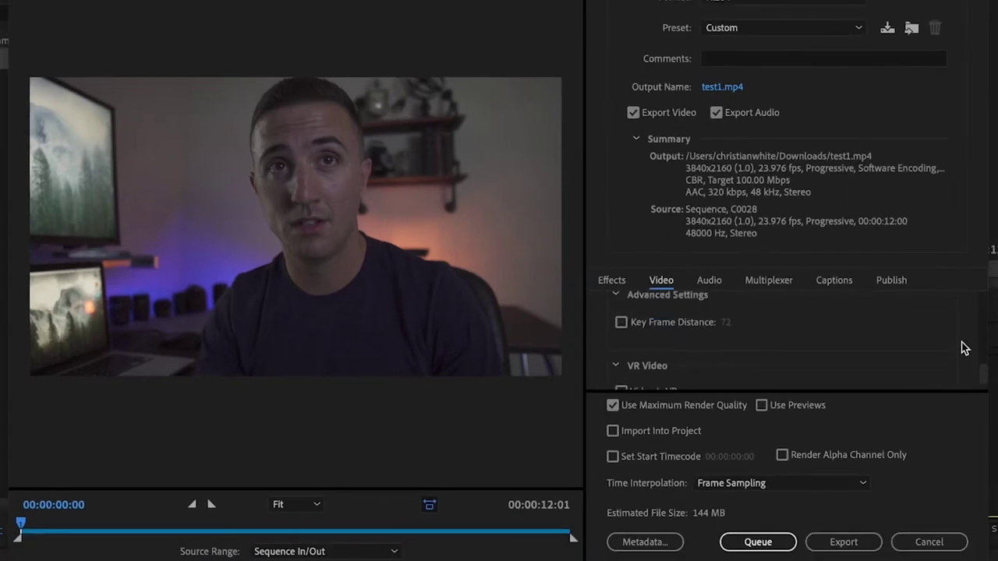
scroll(965, 348, "up", 2)
scroll(965, 348, "up", 1)
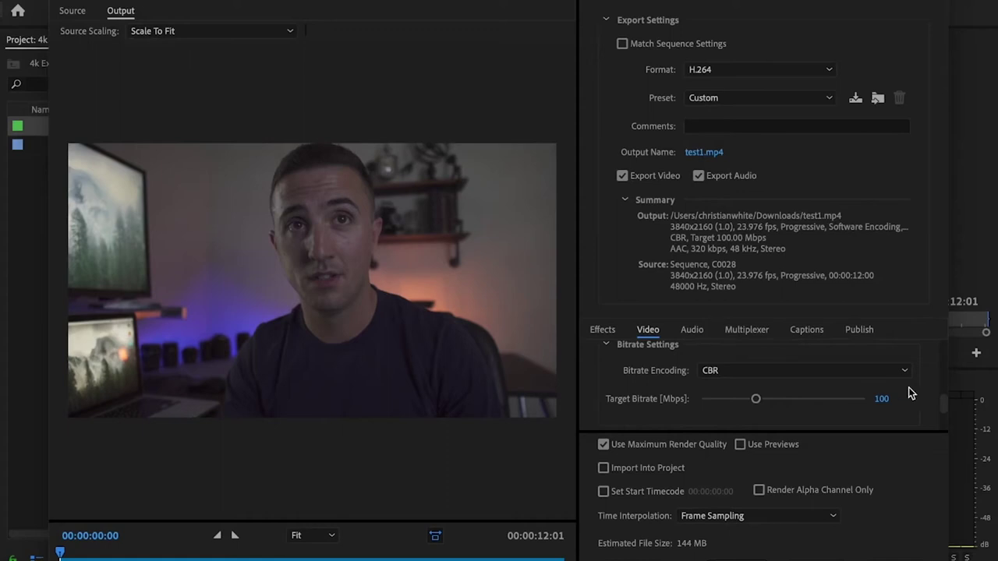
left_click(885, 373)
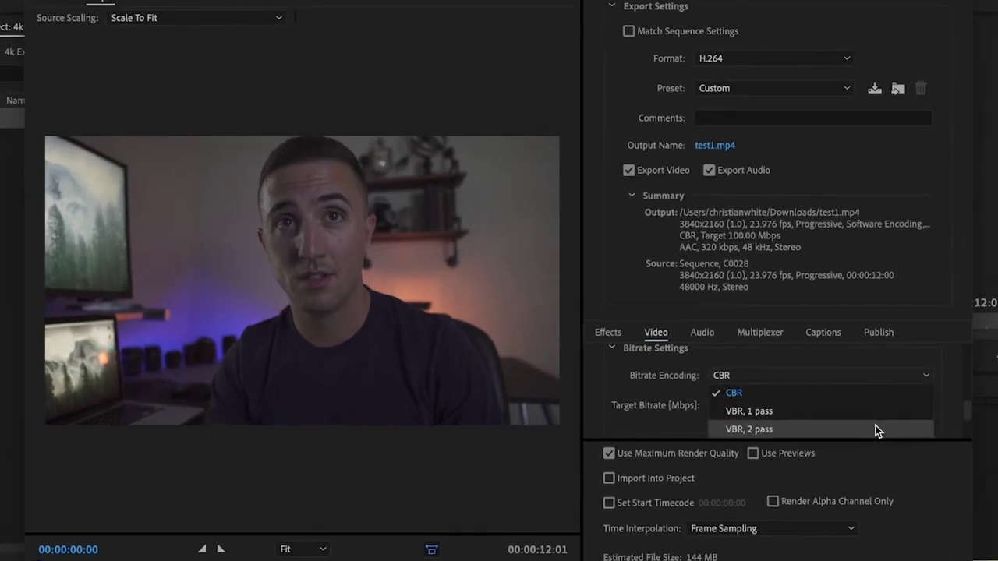
left_click(856, 422)
- Set the target bitrate to 40 Mbps and the maximum bitrate to 60 Mbps
scroll(939, 393, "down", 1)
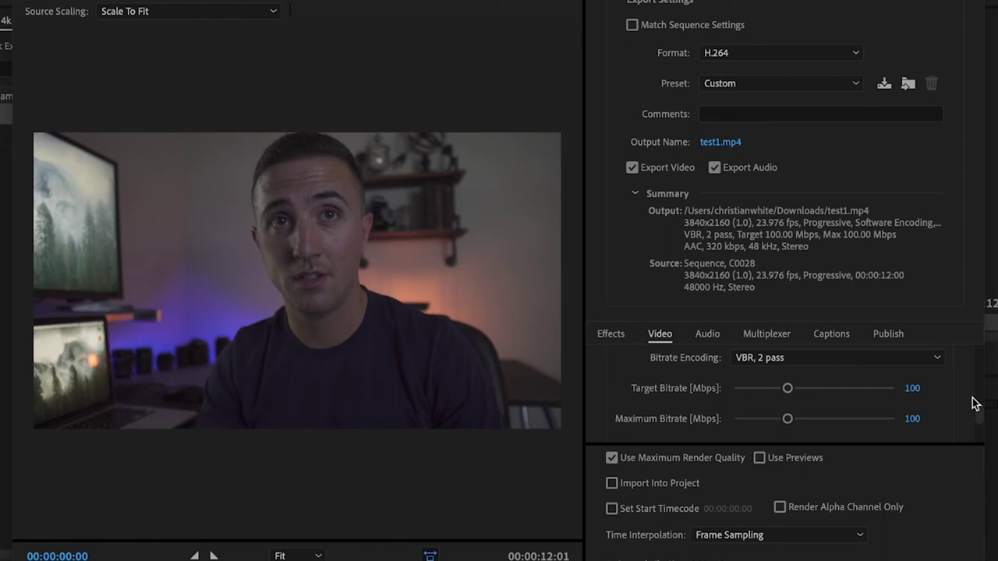
left_click(914, 389)
type("40")
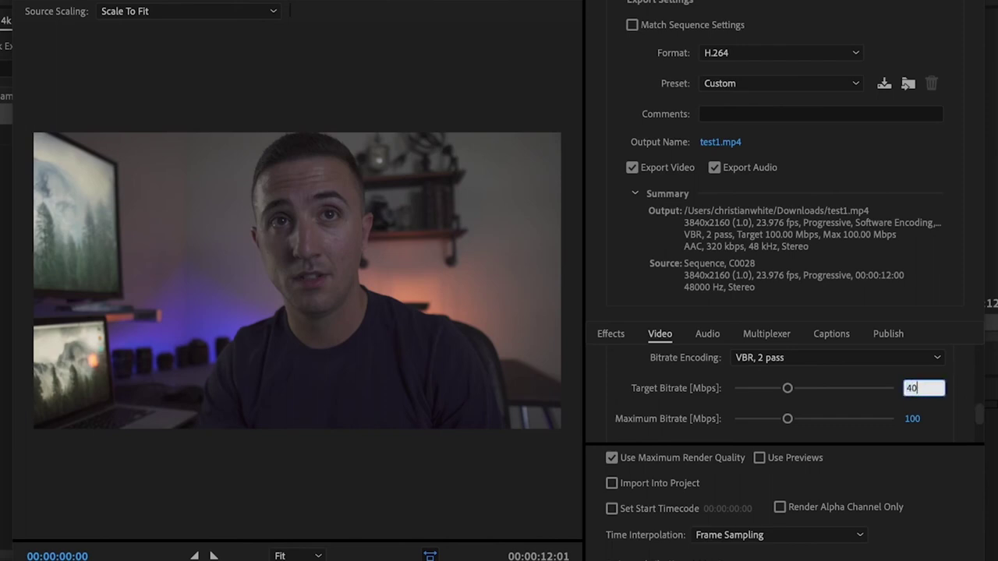
left_click(914, 419)
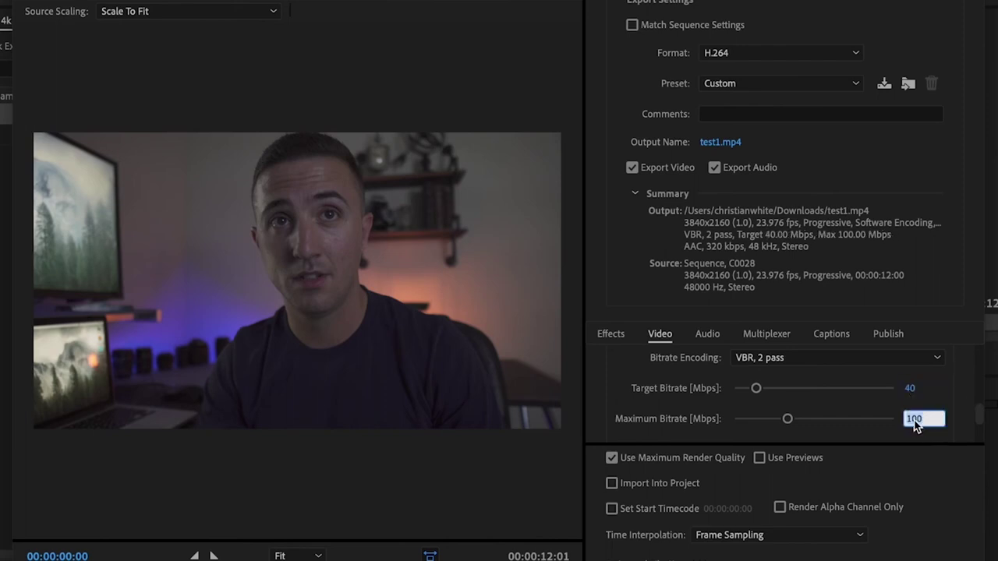
type("60")
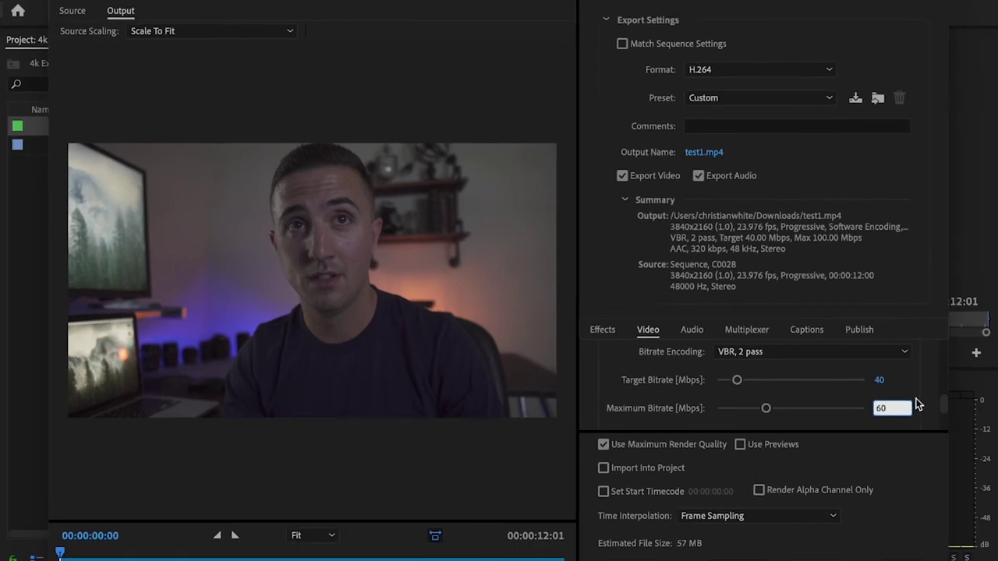
key("Return")
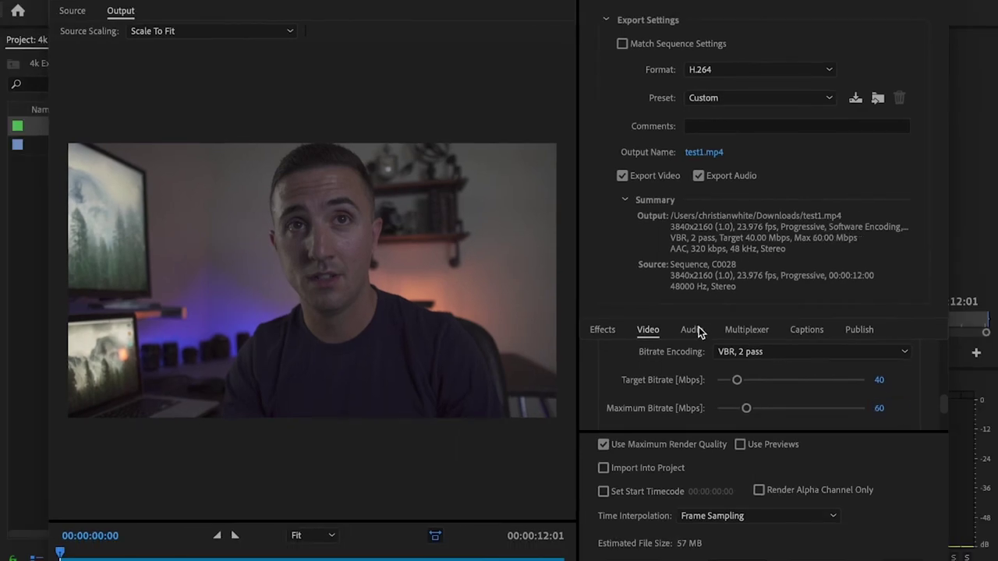